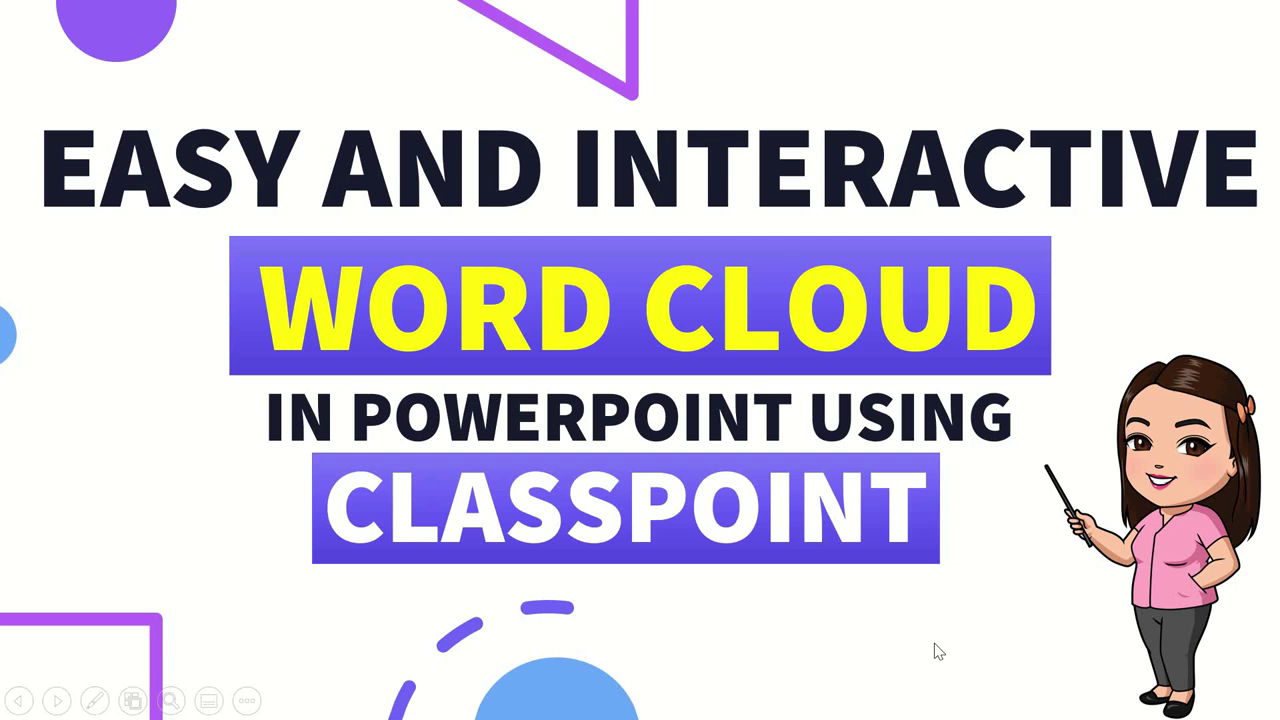
Launch the Olympic gold medal Word Cloud question in Slide Show, then close it and exit to slide 21.
key("Escape")
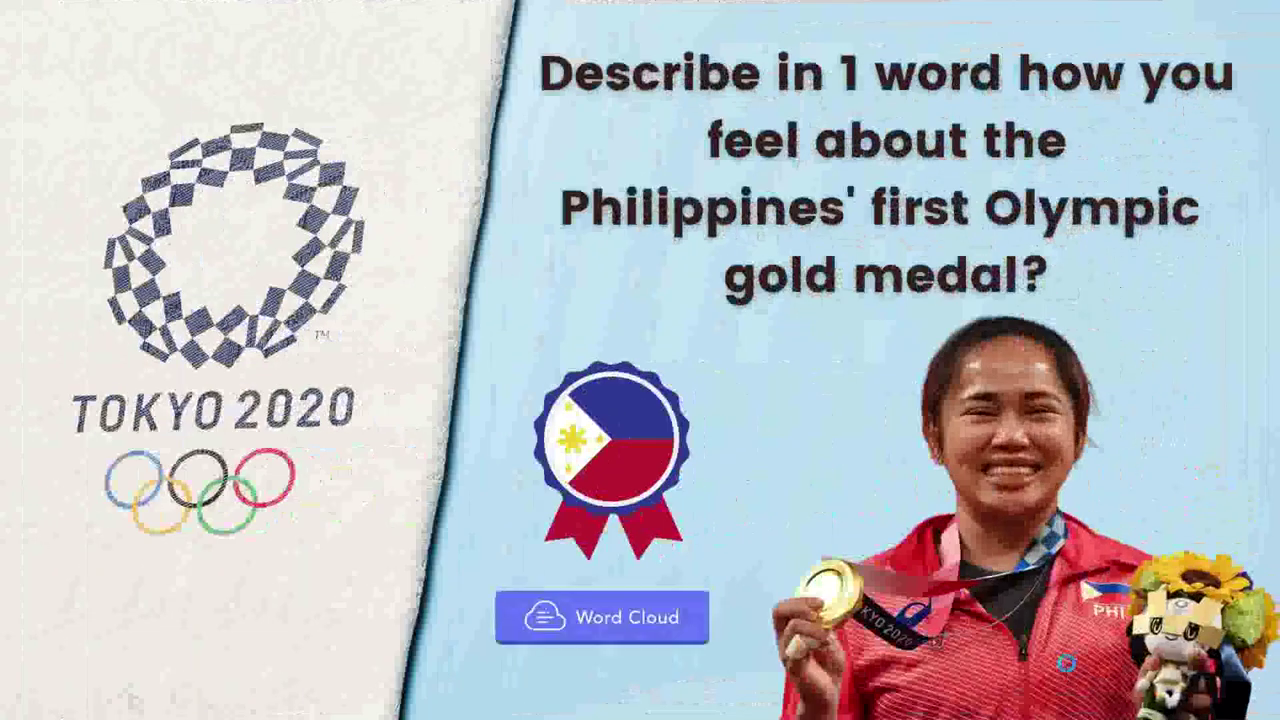
left_click(604, 641)
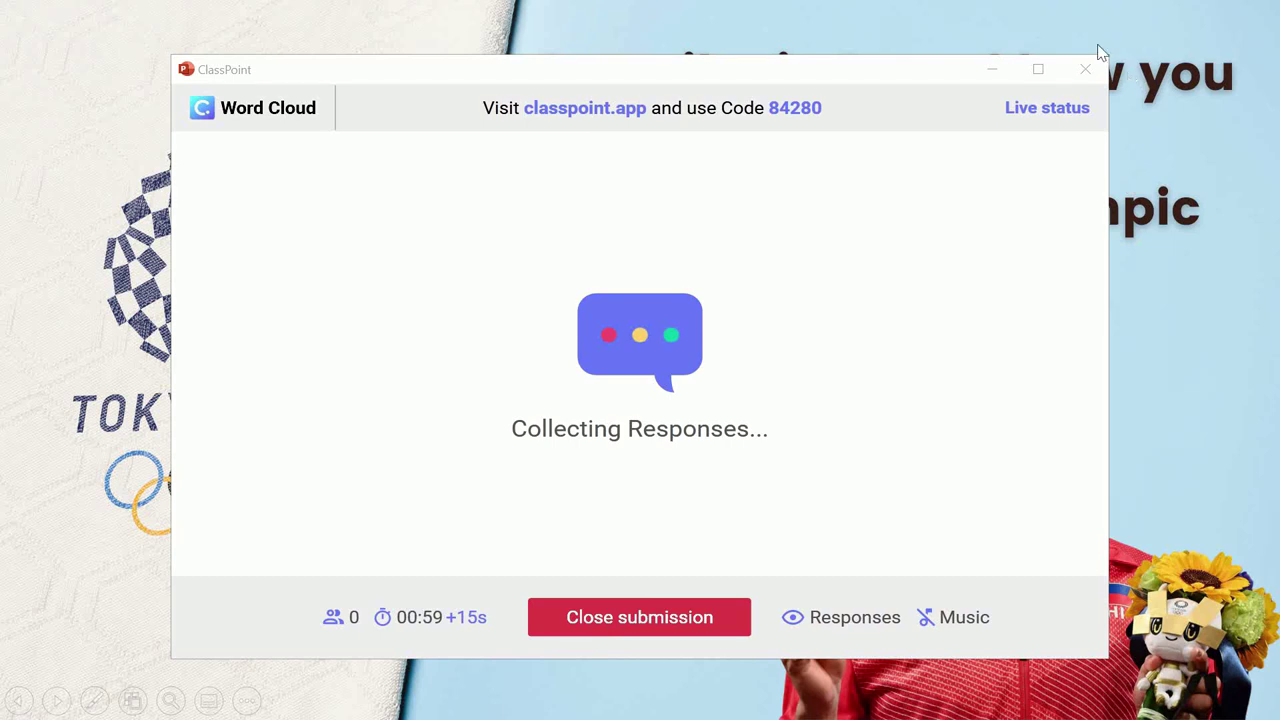
left_click(1085, 68)
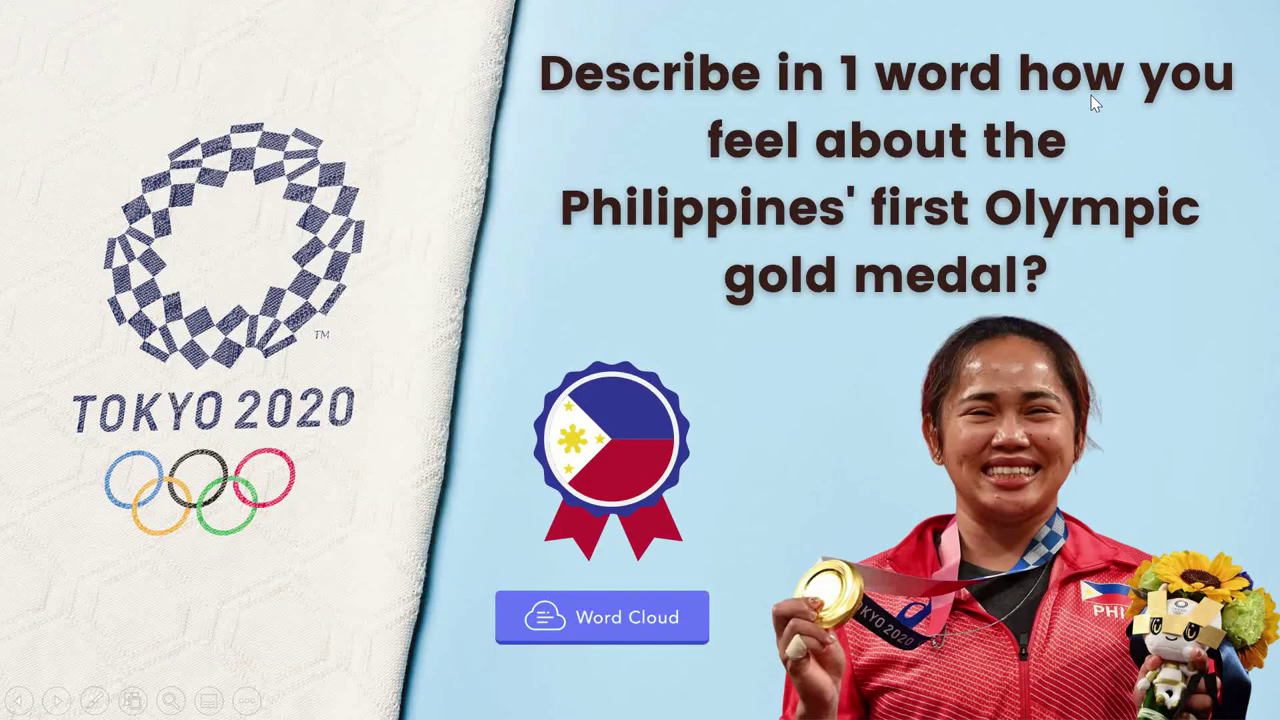
key("Escape")
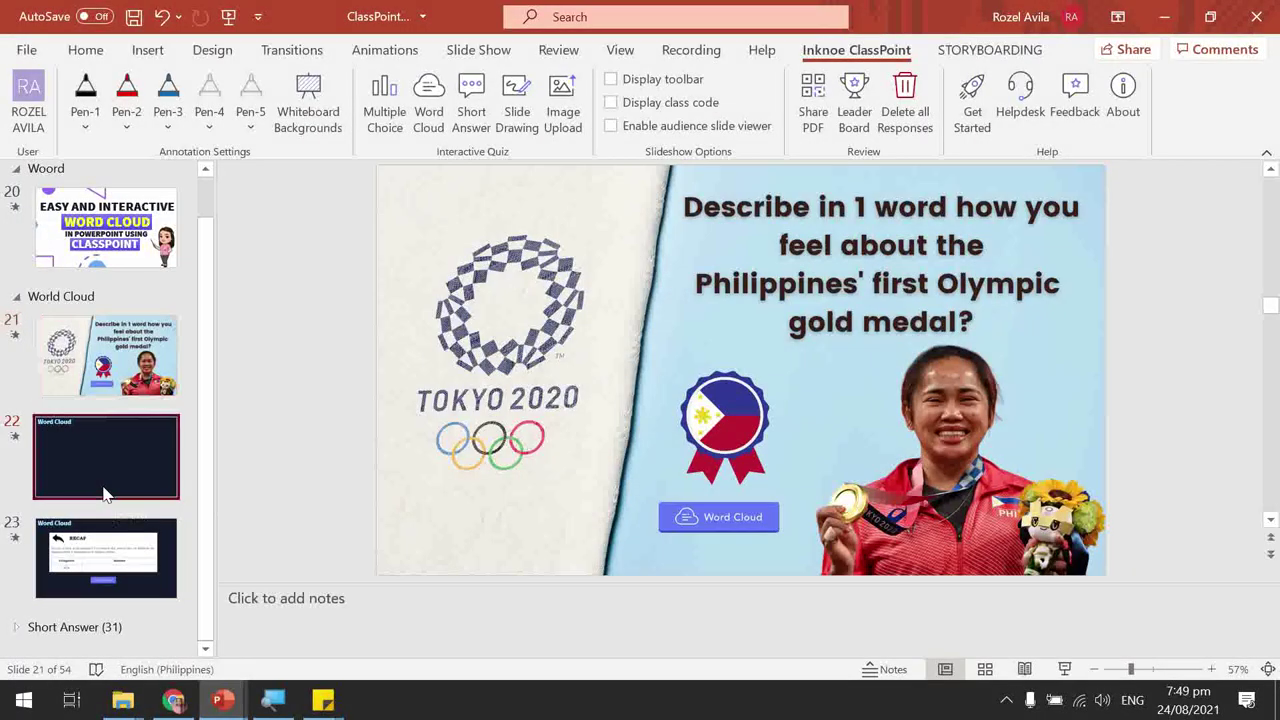
Collapse the Woord section and insert a WordArt box reading 'Your text here' on slide 22.
left_click(107, 494)
left_click(16, 168)
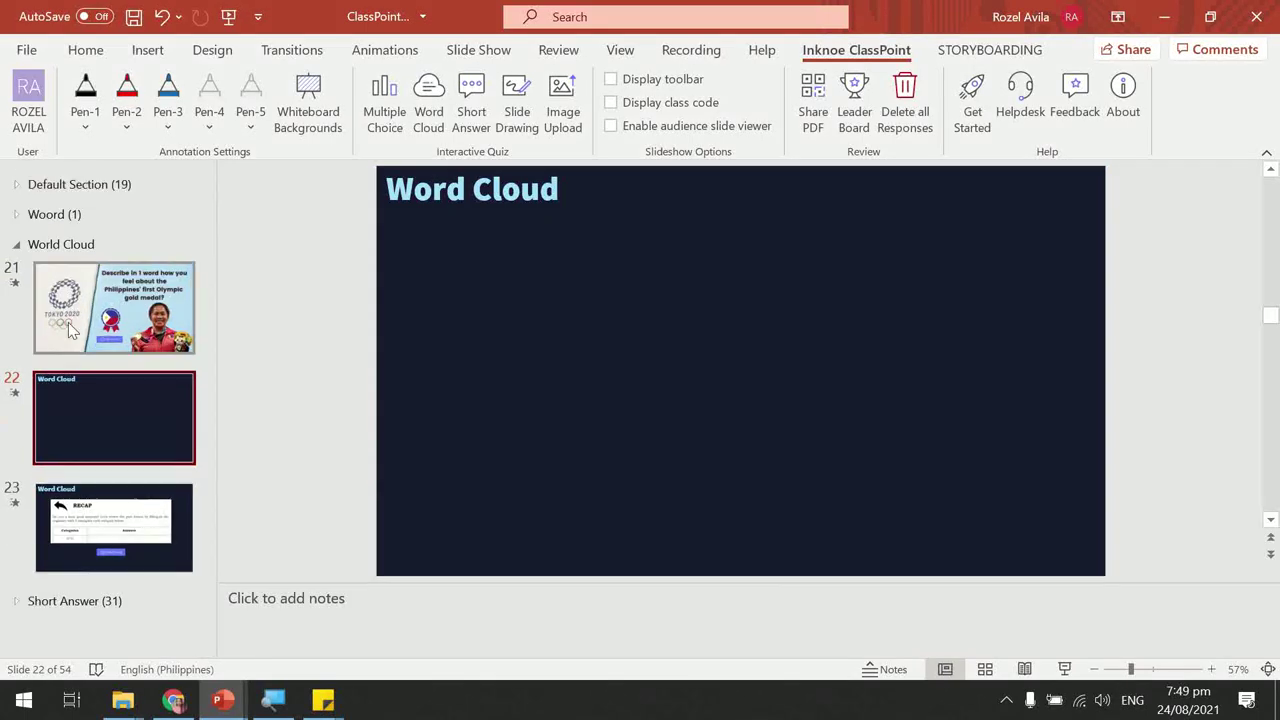
key("Up")
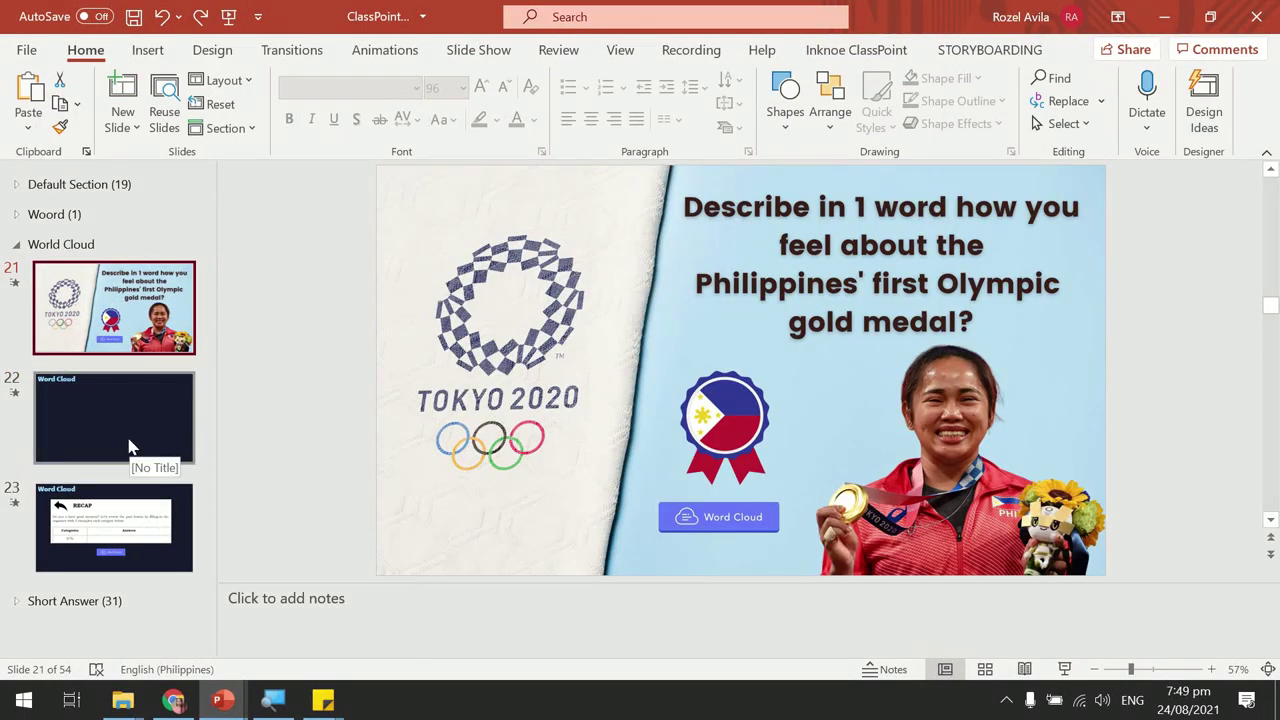
left_click(130, 446)
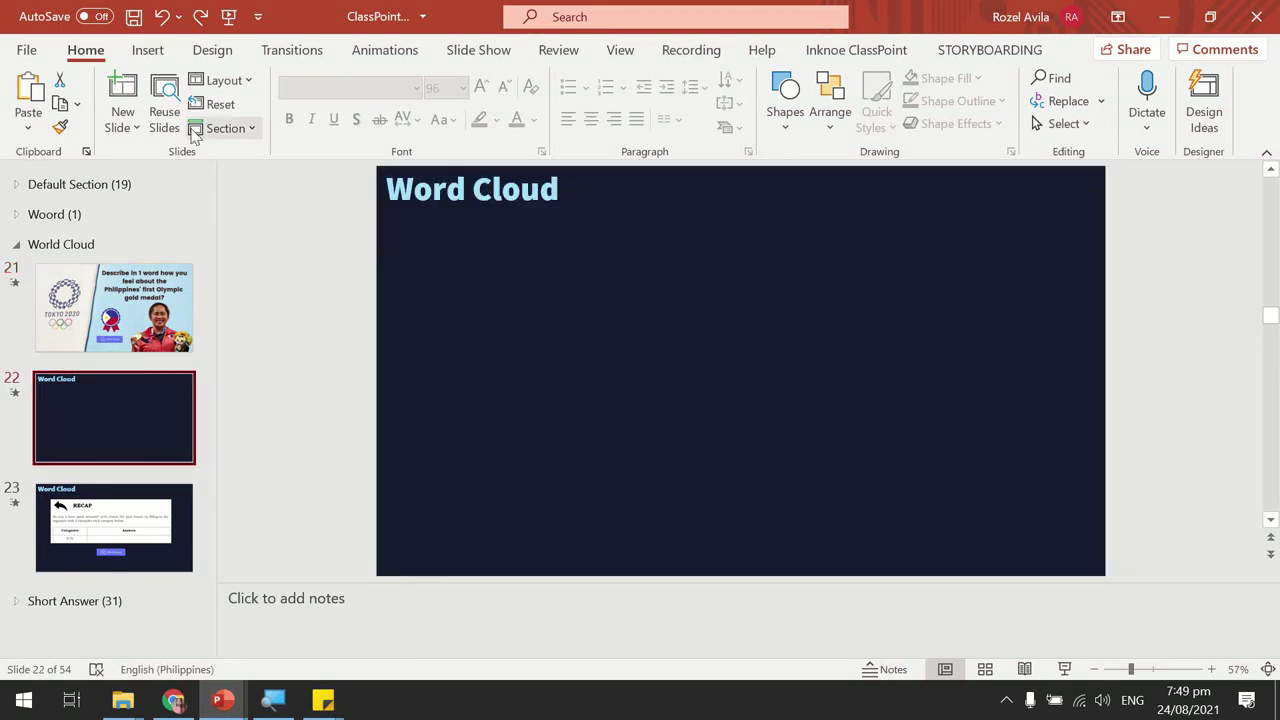
left_click(150, 55)
left_click(978, 138)
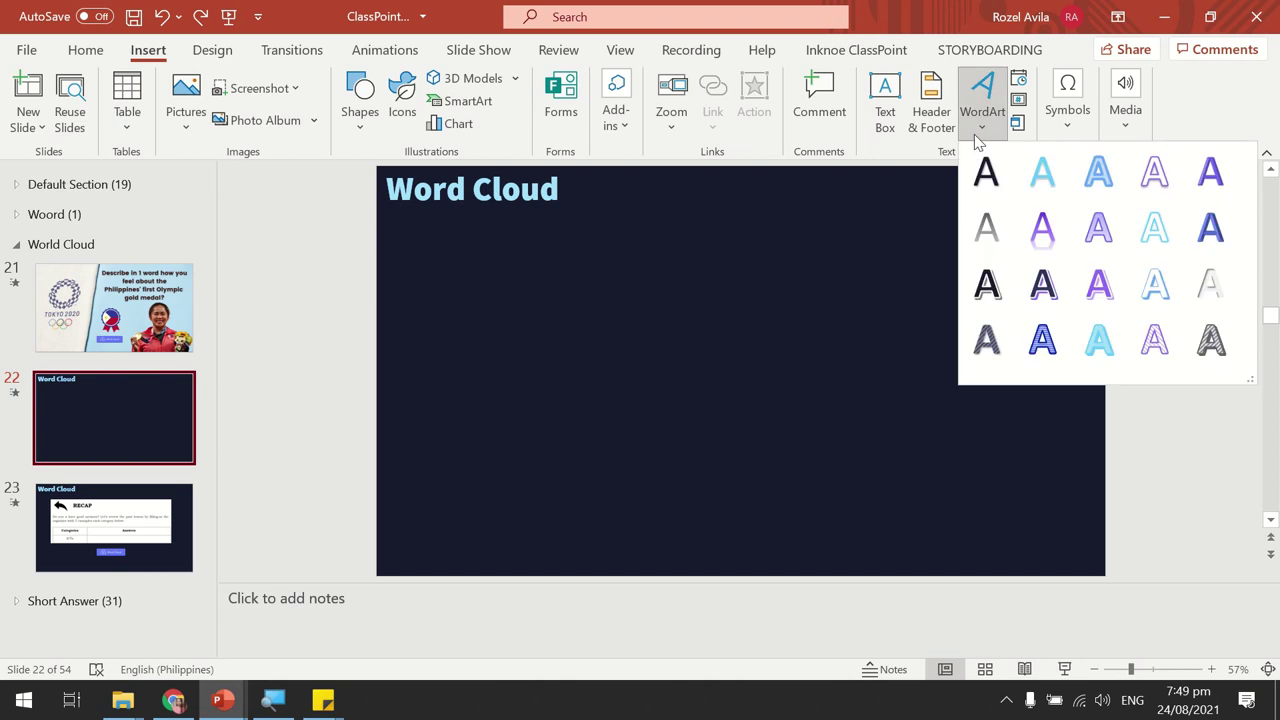
left_click(1043, 174)
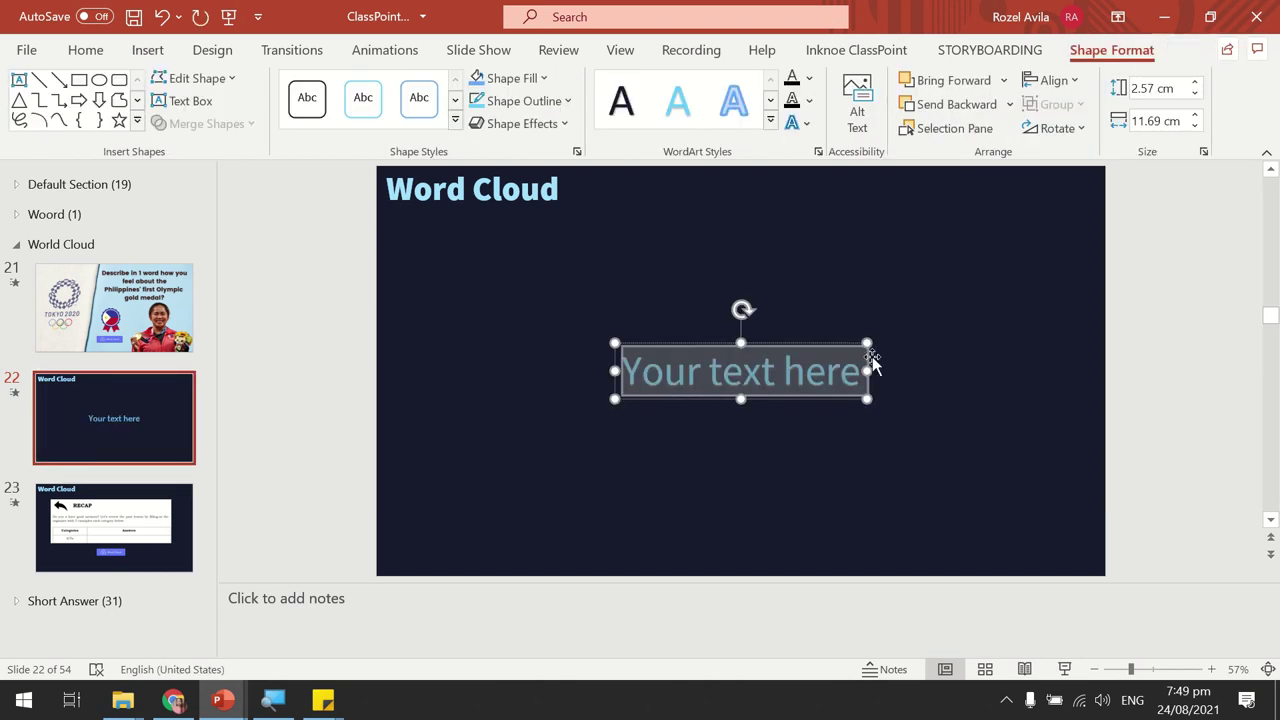
Paste the travel question into the WordArt, move it up, and format it as centred Aharoni size 66.
type("Where do you want to travel once the pandemic is over?")
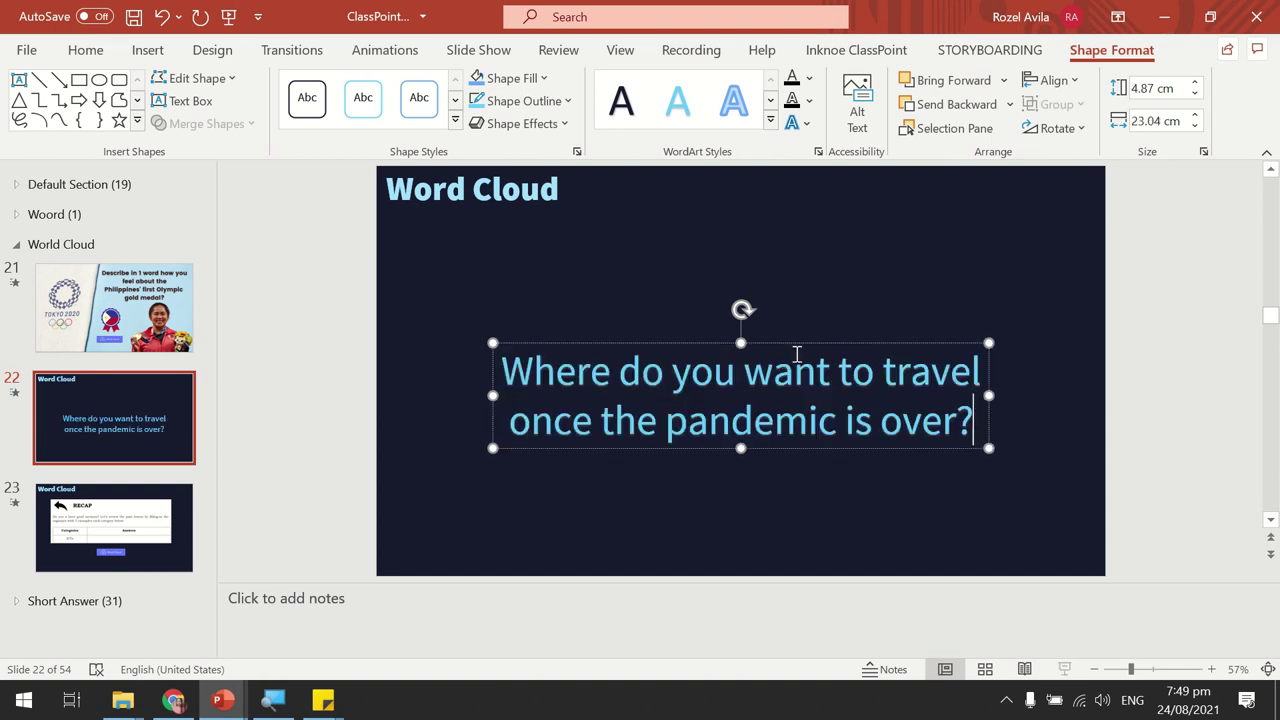
left_click_drag(849, 345, 838, 280)
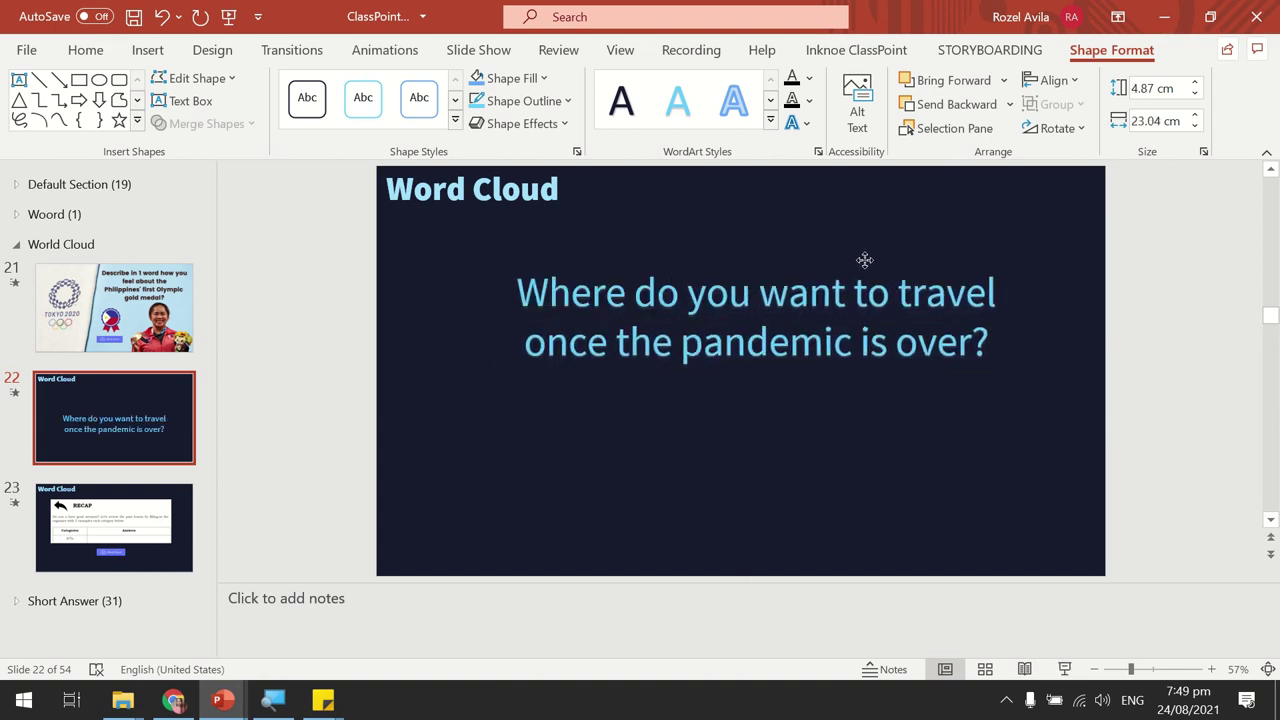
left_click(86, 50)
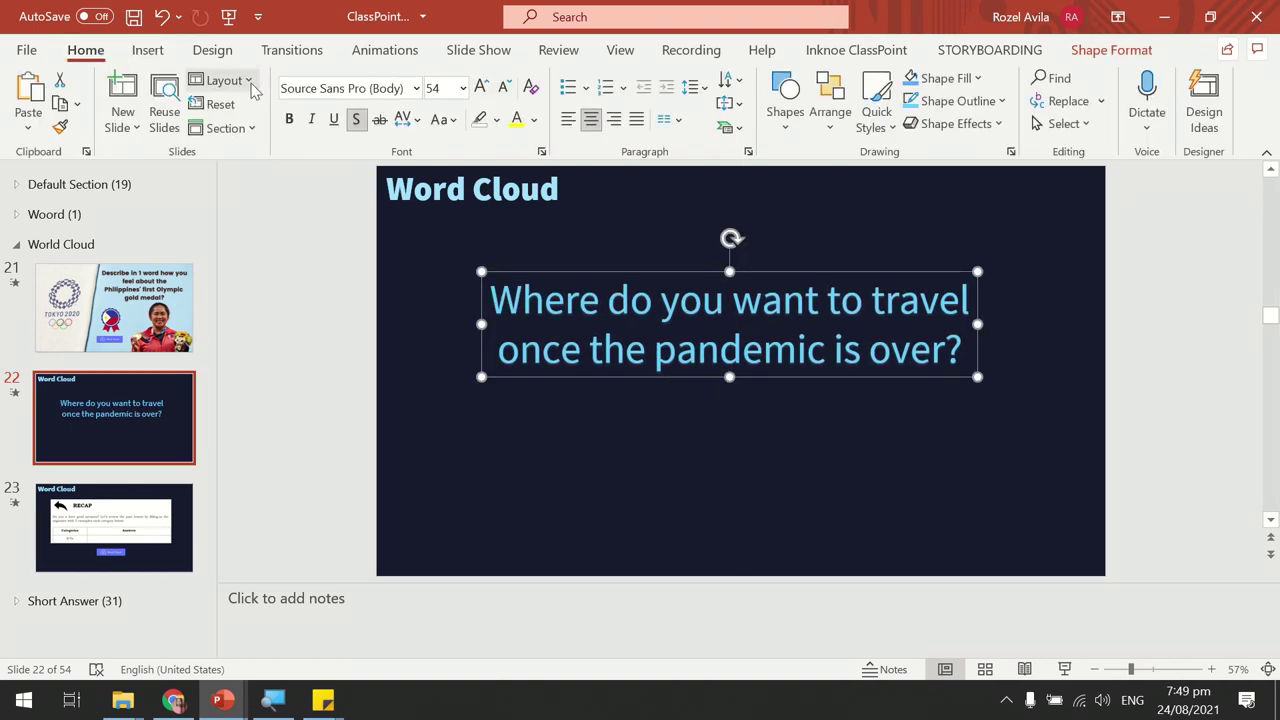
left_click(416, 88)
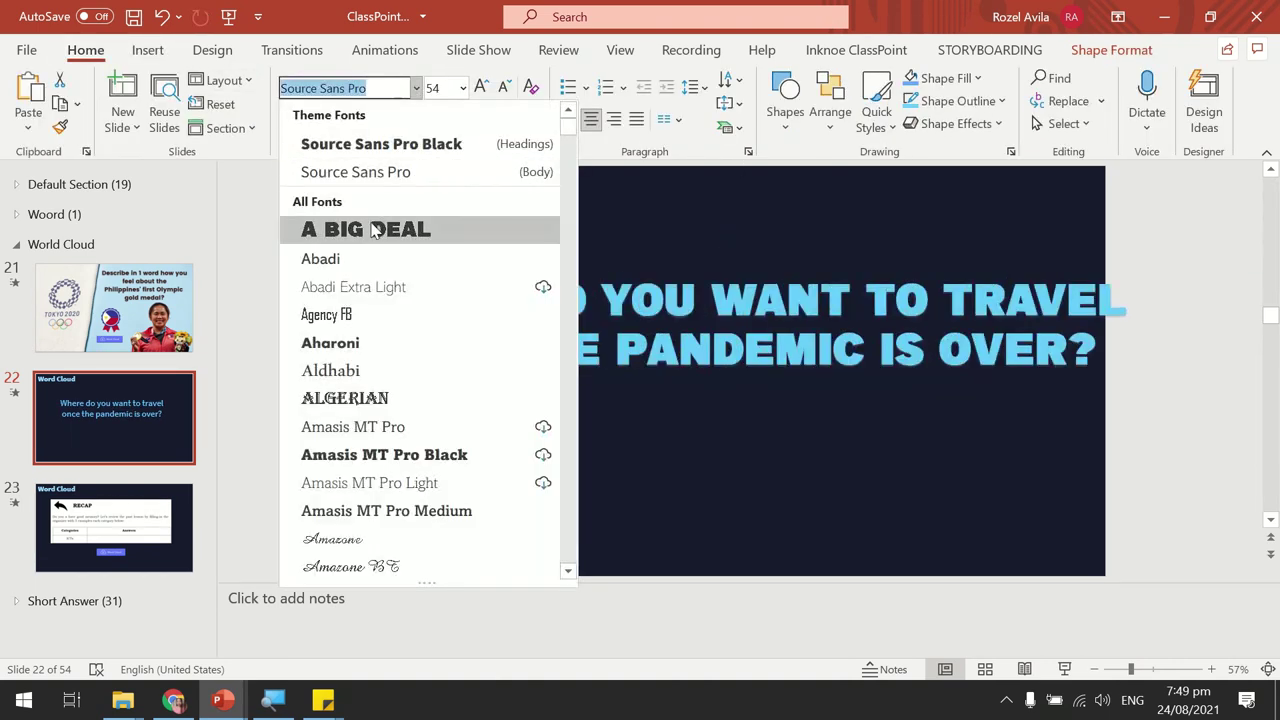
left_click(371, 342)
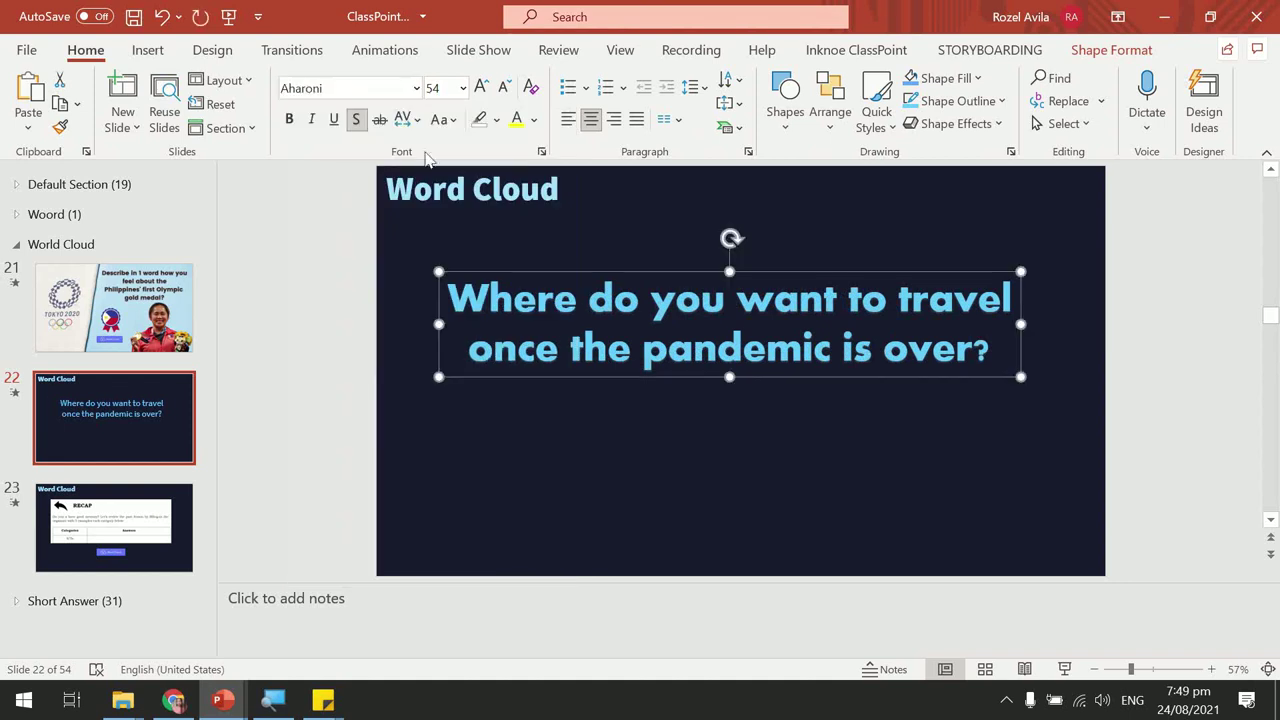
left_click(481, 88)
left_click(481, 88)
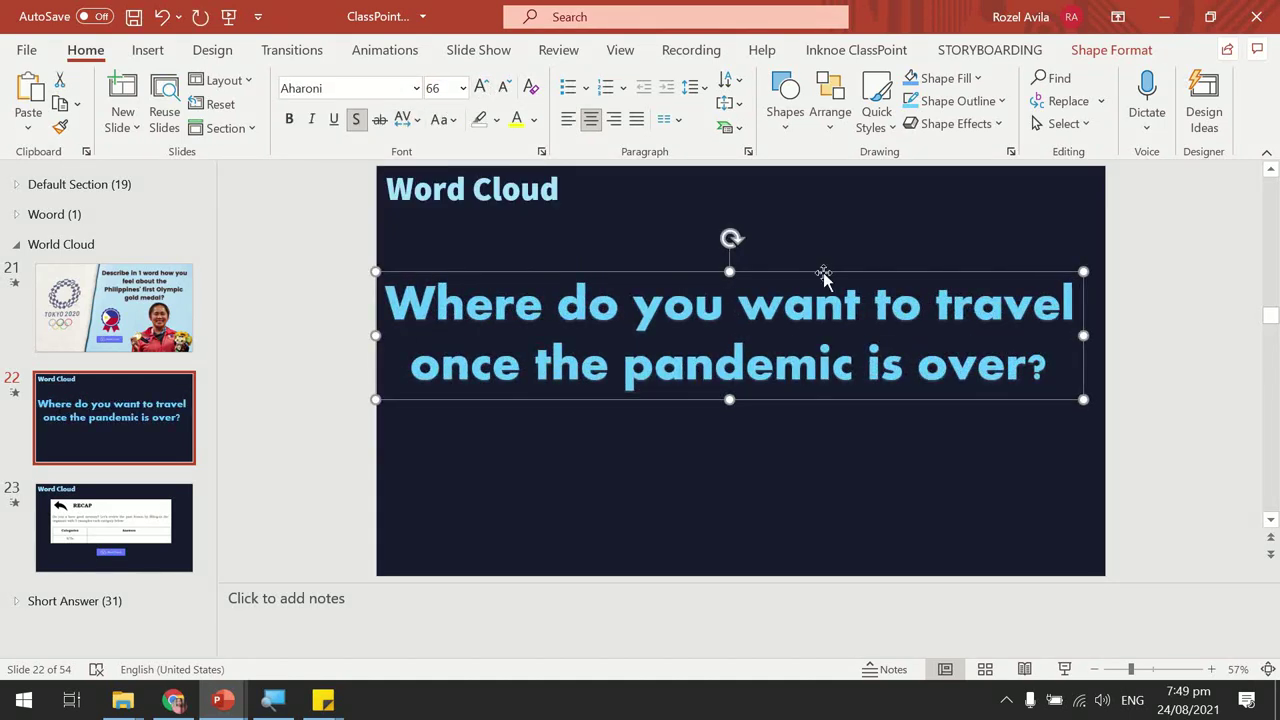
left_click_drag(823, 278, 834, 272)
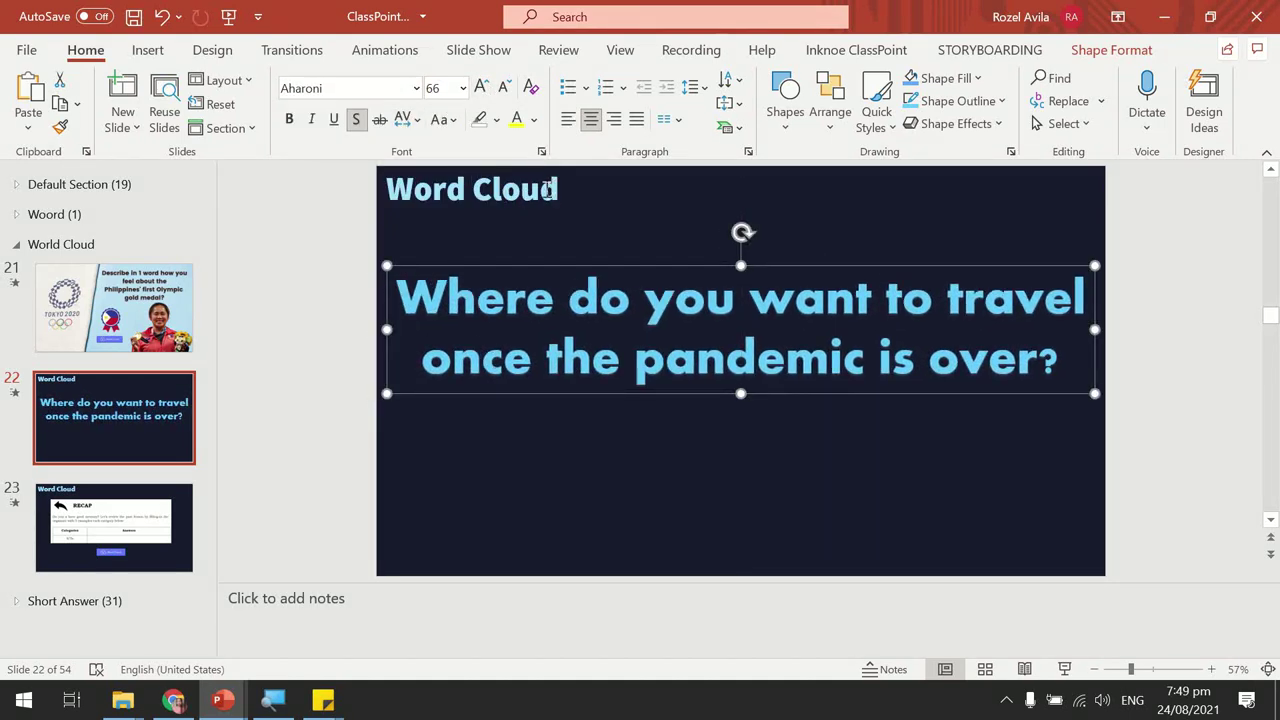
left_click(843, 50)
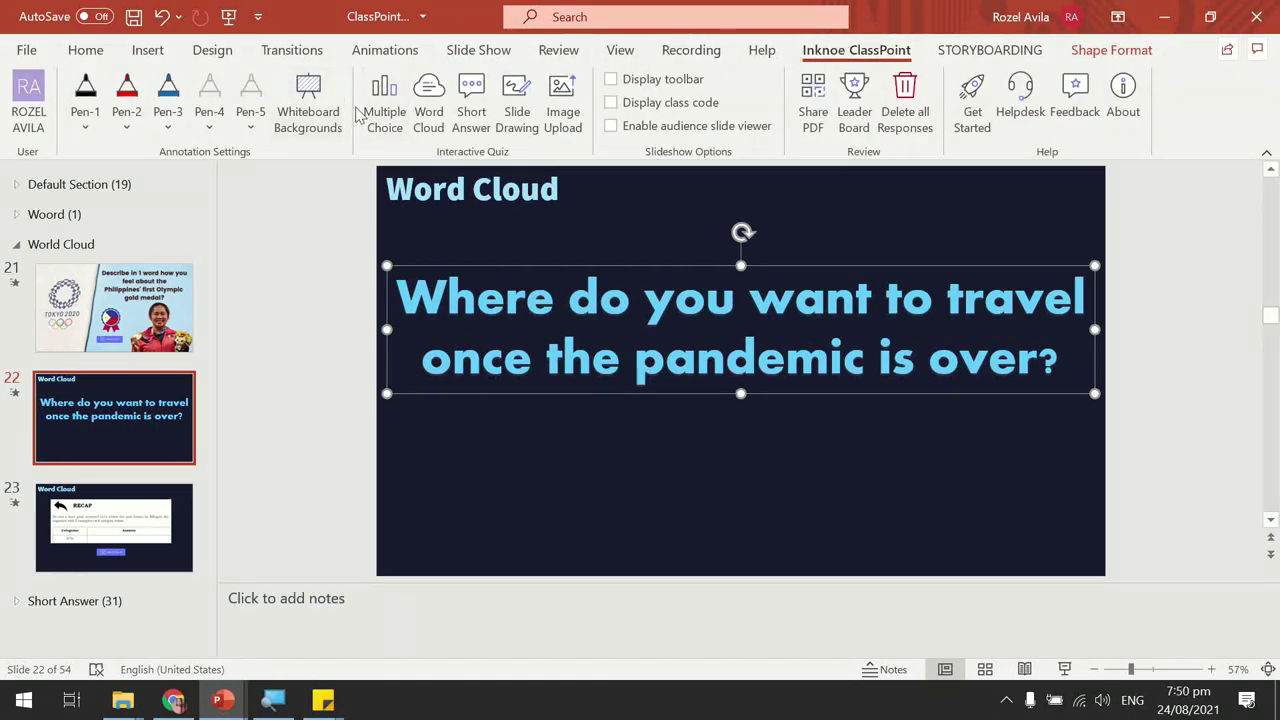
Add a Word Cloud question limited to 1 submission per participant, closing submissions after 1 minute.
left_click(429, 95)
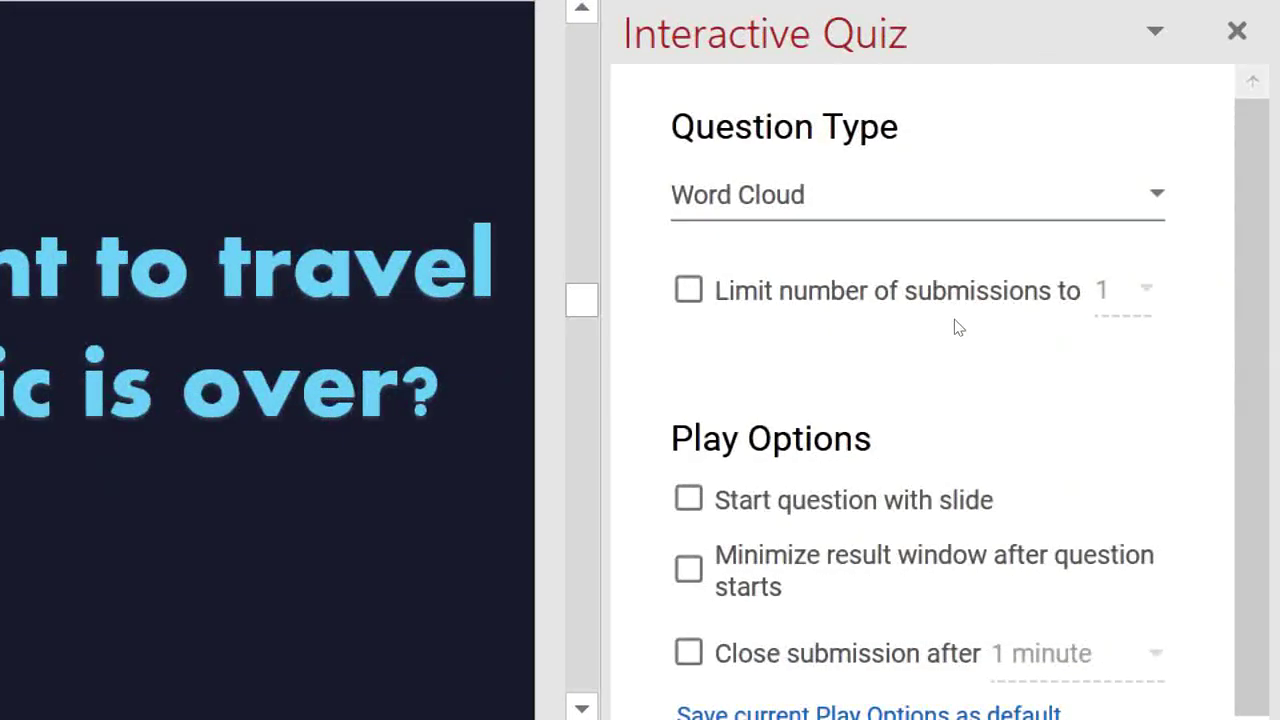
left_click(988, 318)
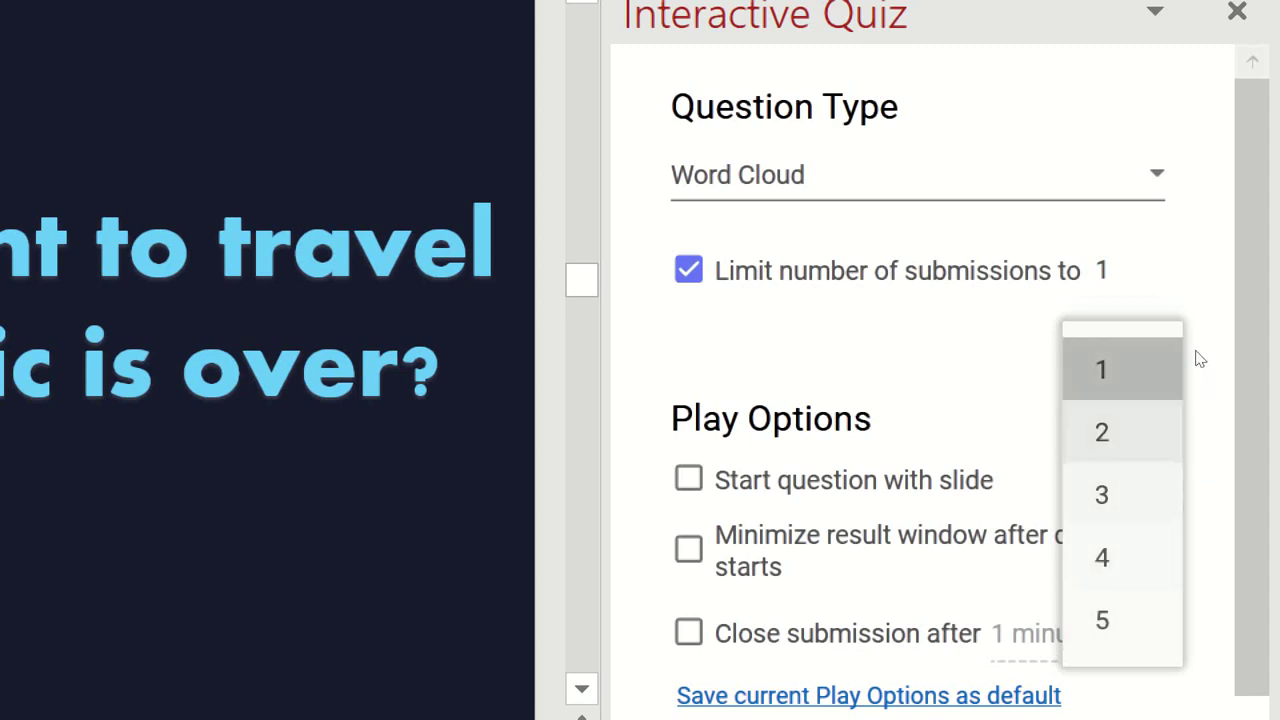
left_click(986, 337)
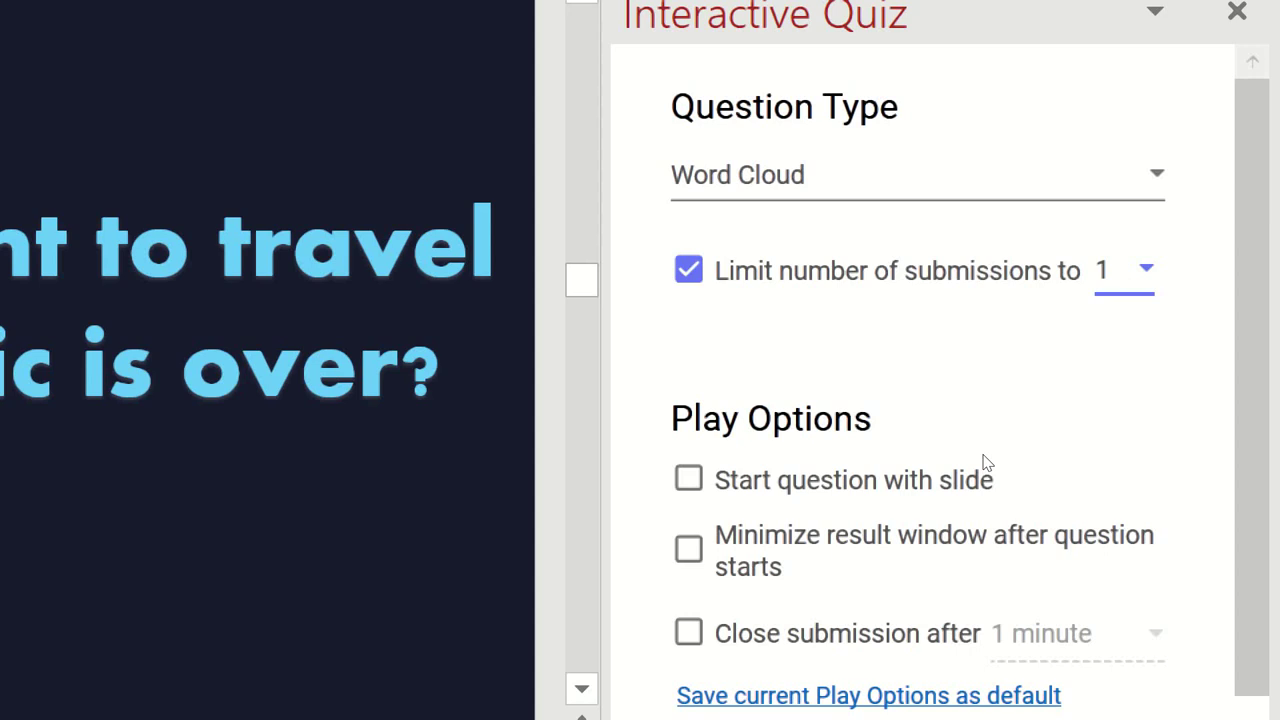
scroll(986, 500, "down", 1)
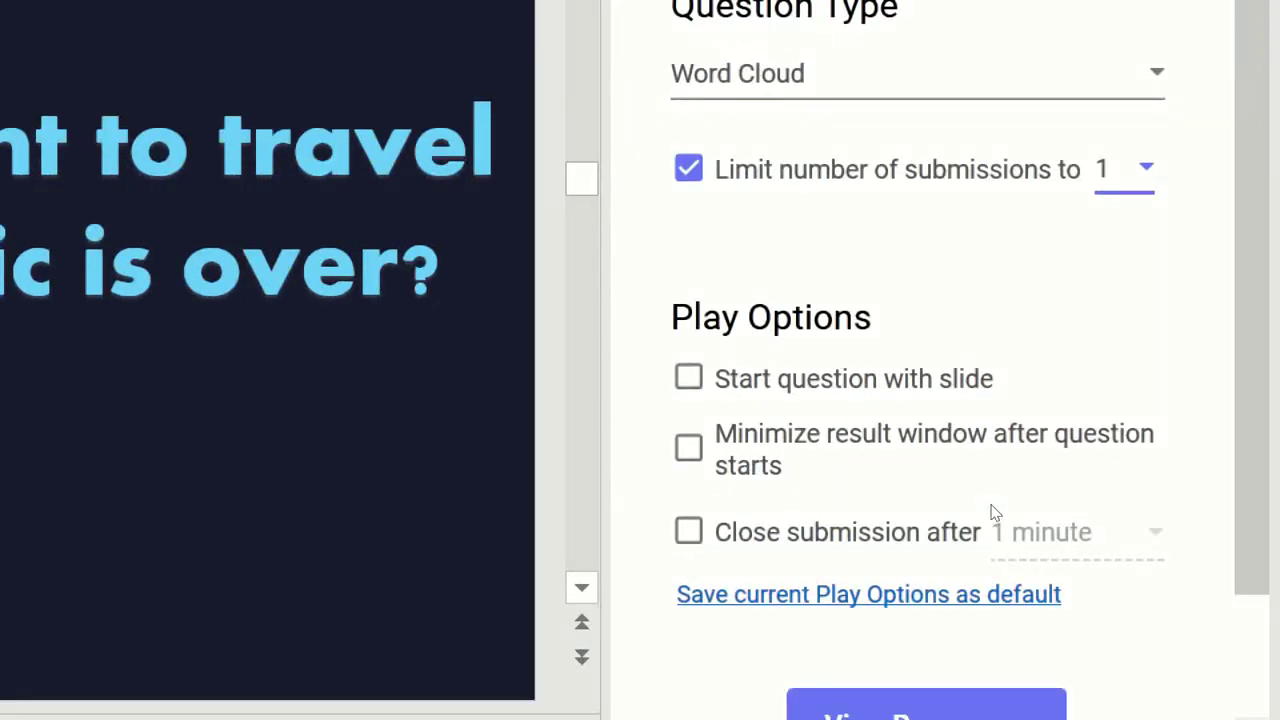
left_click(1004, 516)
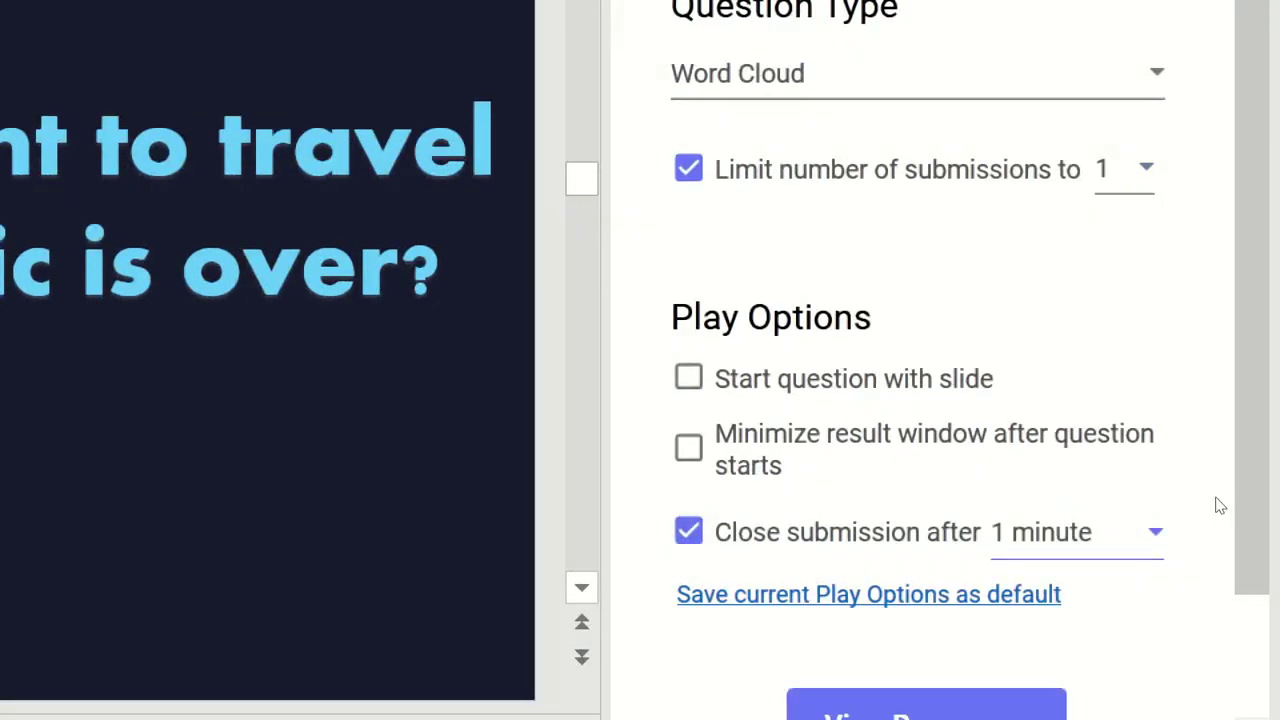
key("space")
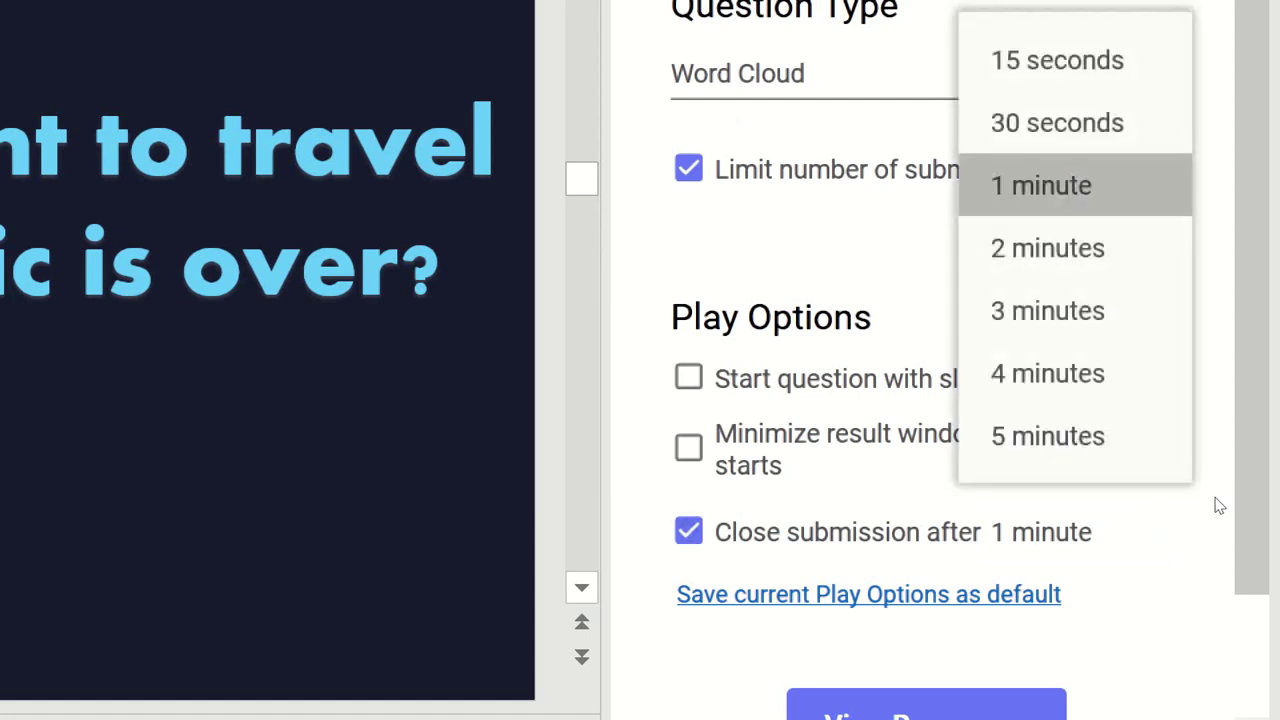
left_click(990, 502)
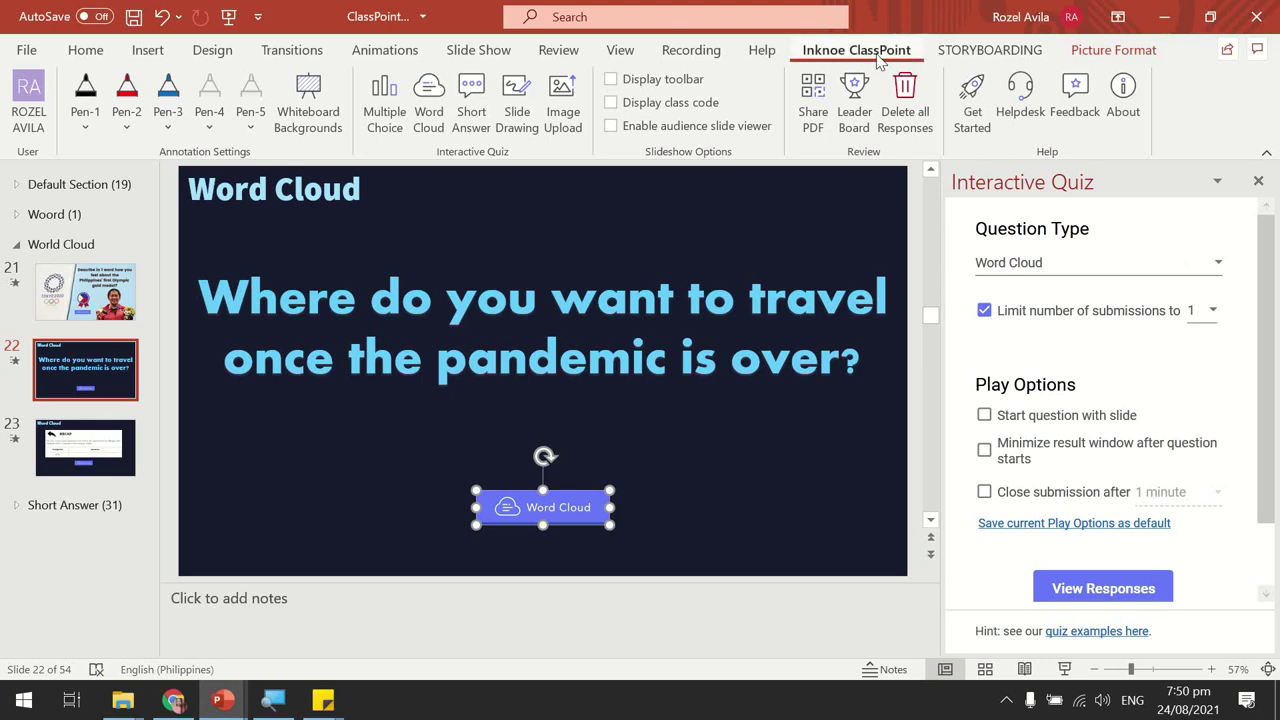
Delete the Word Cloud question button from the RECAP slide 23.
left_click(100, 477)
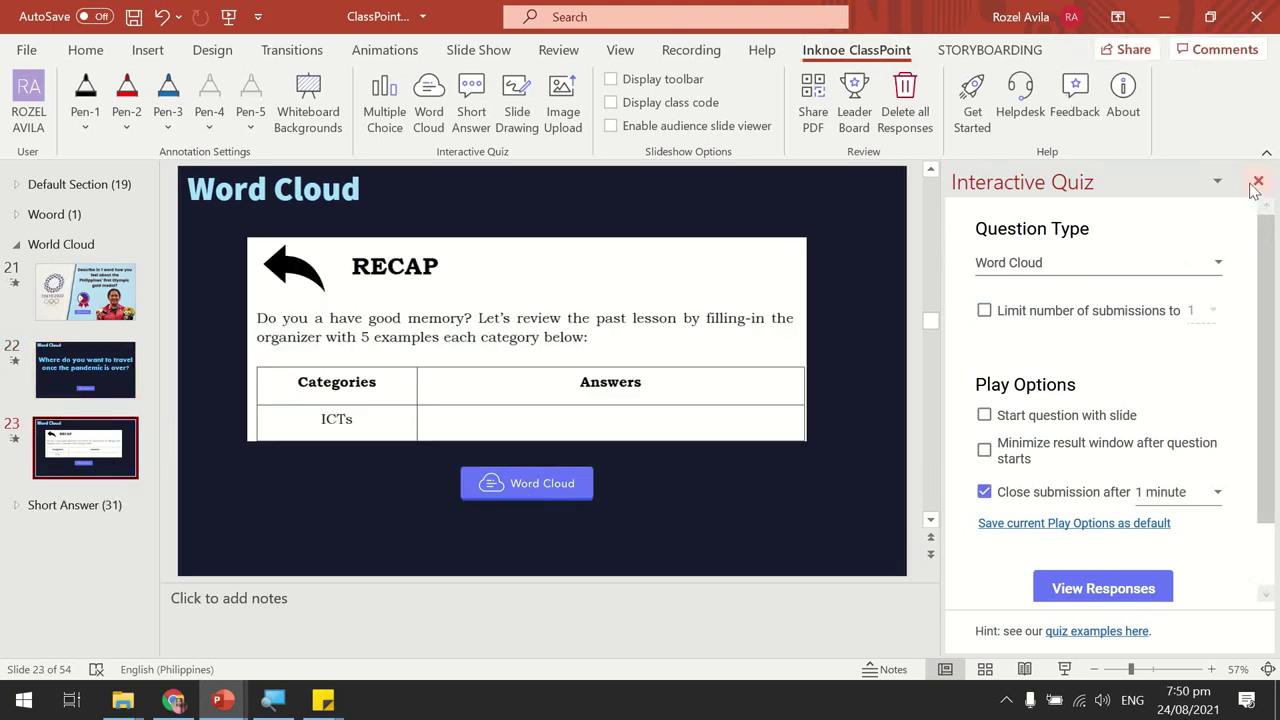
left_click(1258, 182)
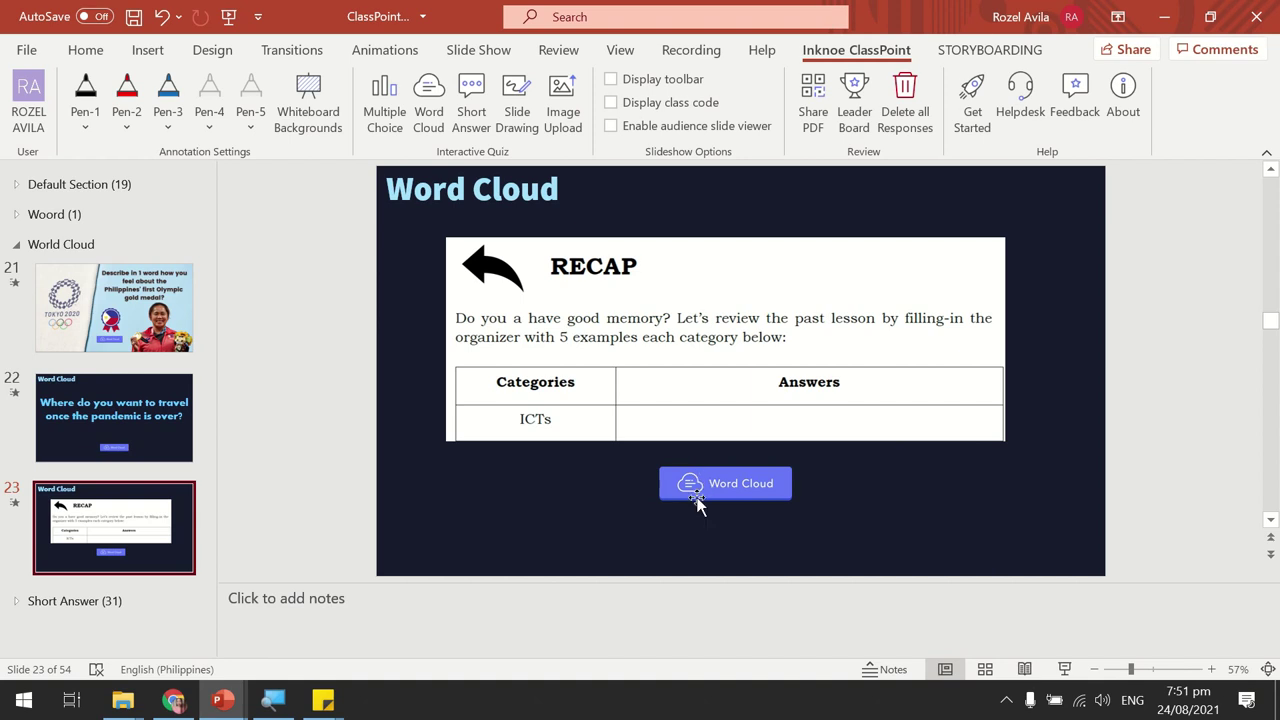
left_click(775, 493)
key("Delete")
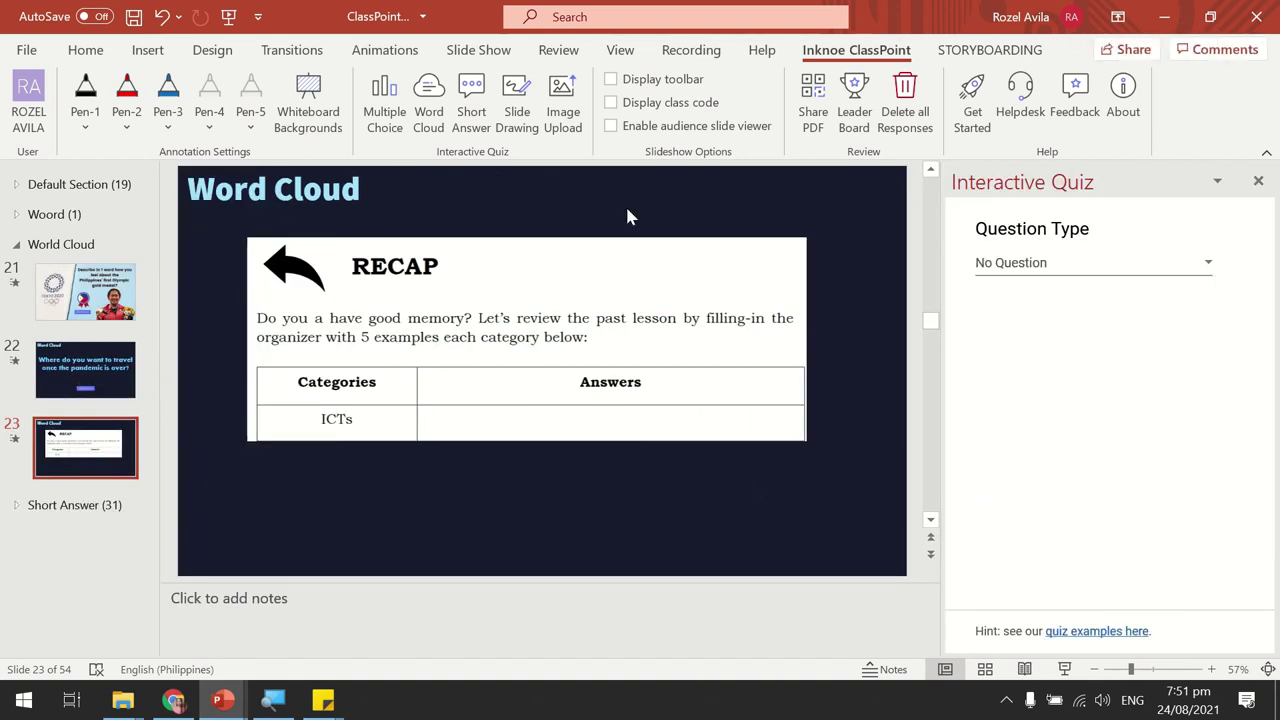
left_click(446, 110)
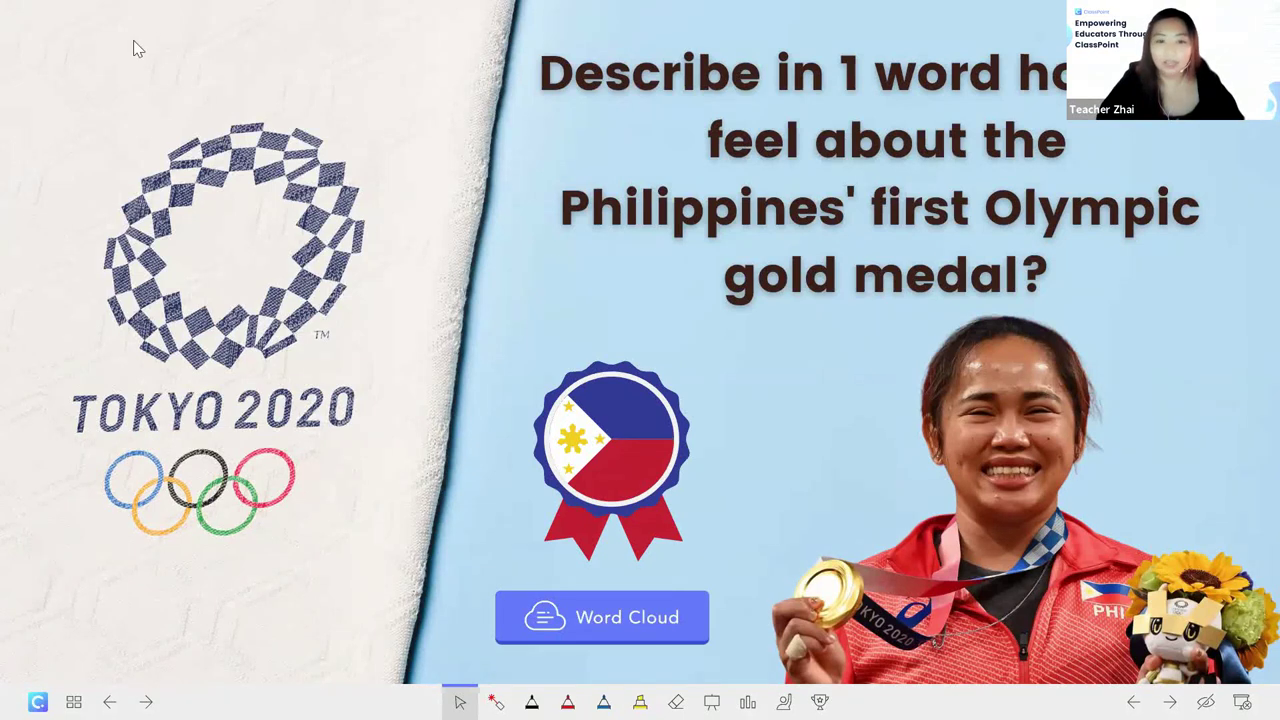
Start the Word Cloud live with background music, toggling it off and on, then view submitted participants.
left_click(645, 635)
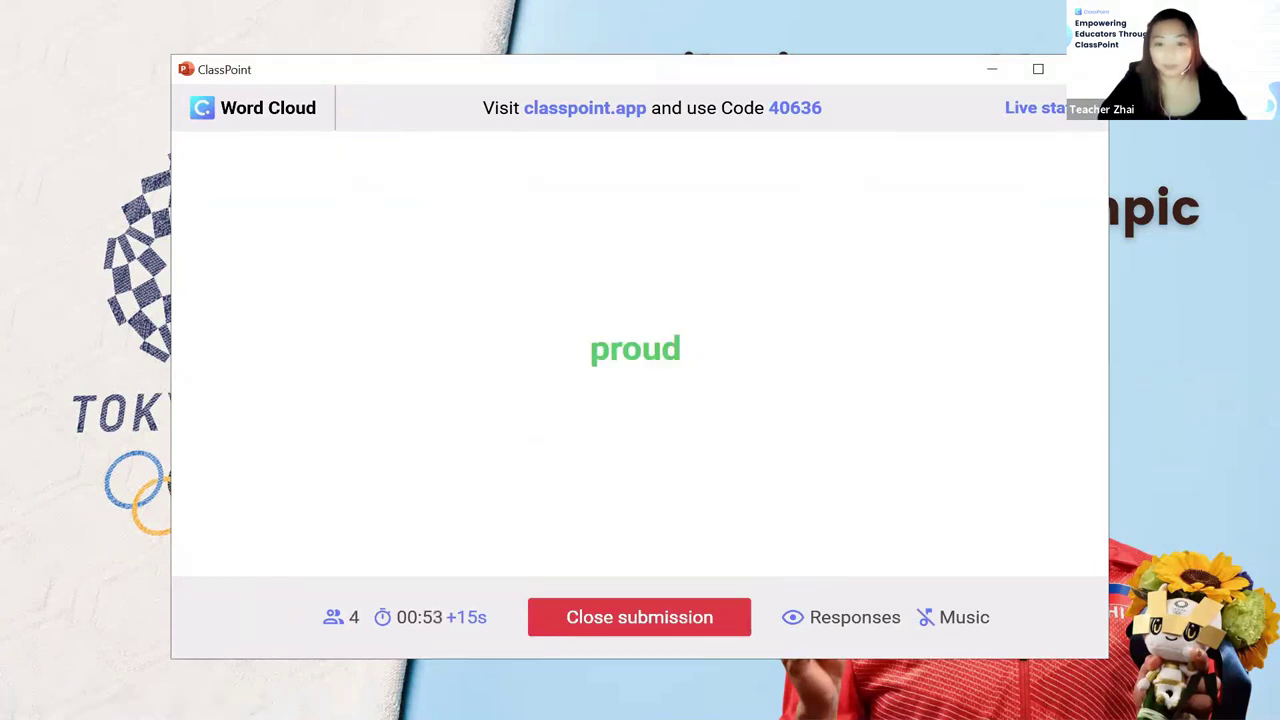
left_click(966, 622)
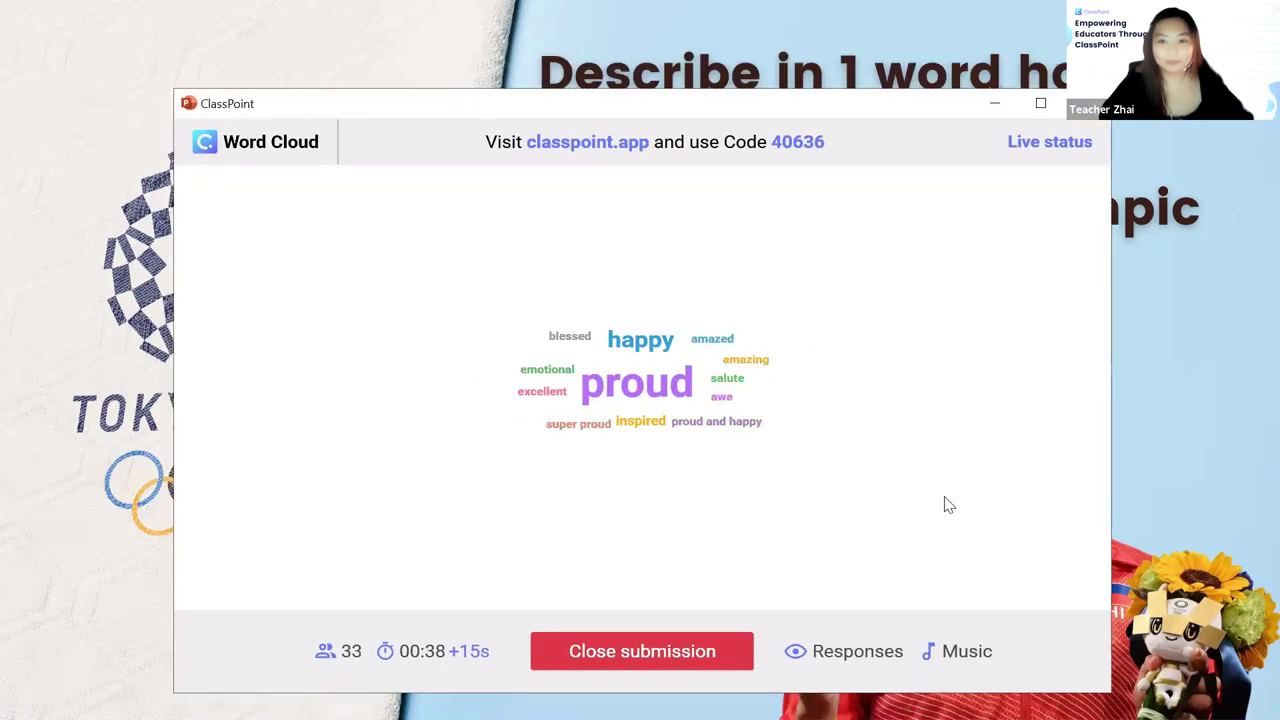
left_click(952, 652)
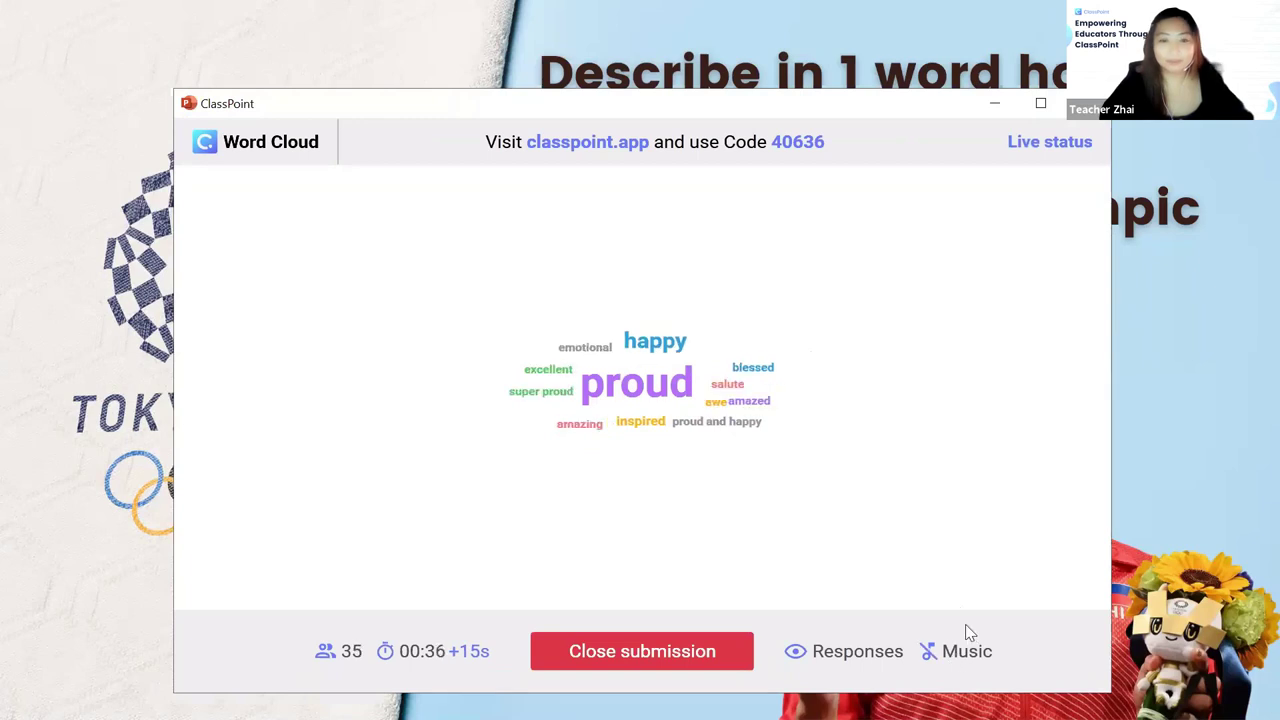
left_click(968, 648)
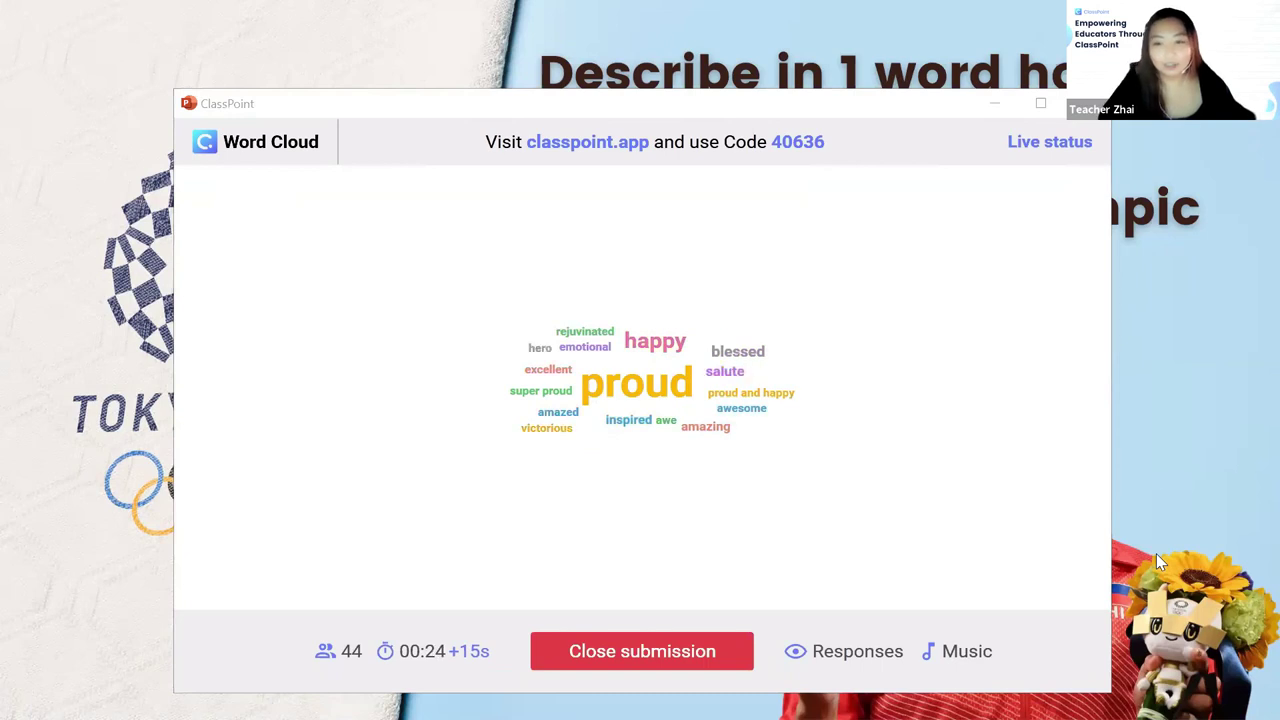
left_click(1062, 146)
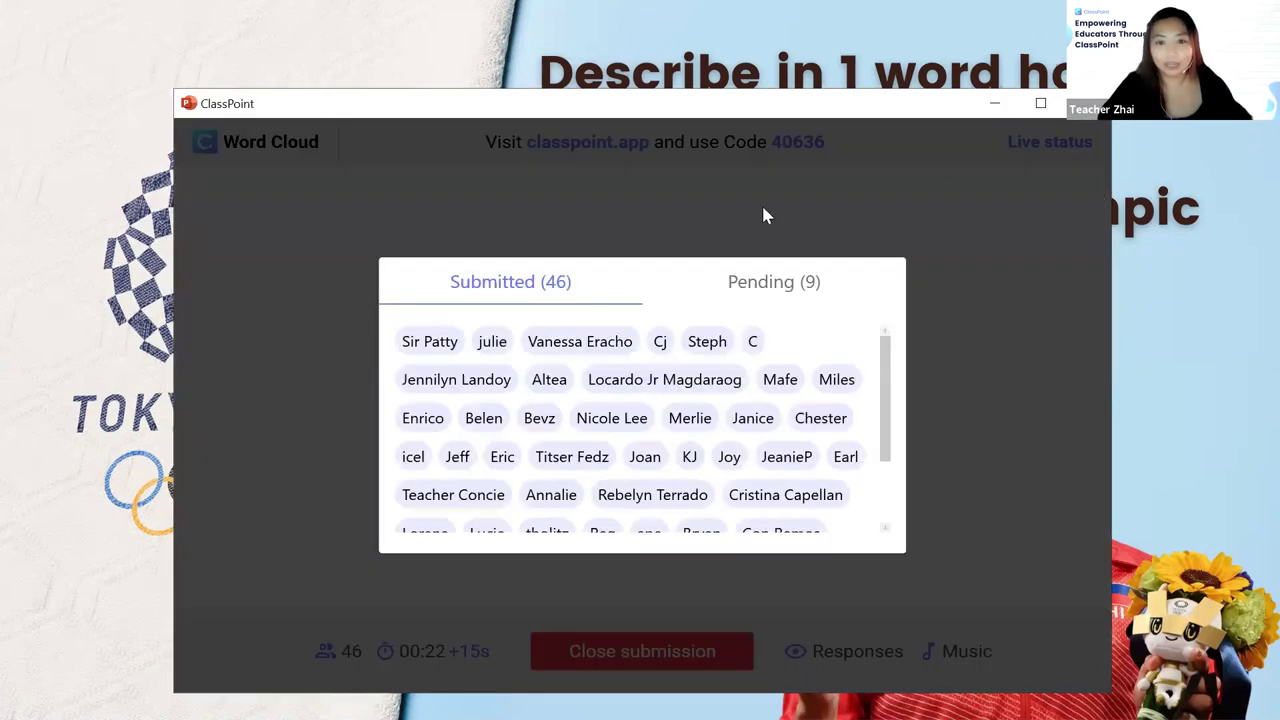
Close the Live status panel to return to the word cloud.
left_click(926, 204)
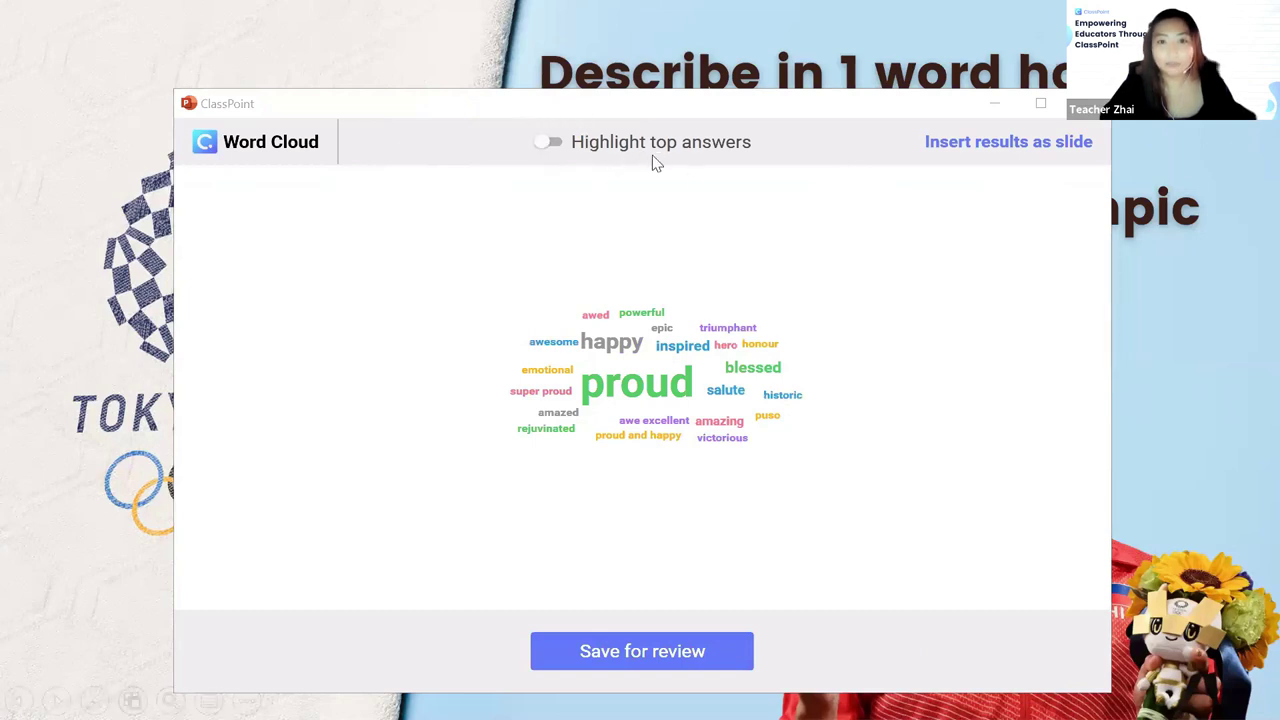
Turn on Highlight top answers and check the response count for 'proud'.
left_click(555, 143)
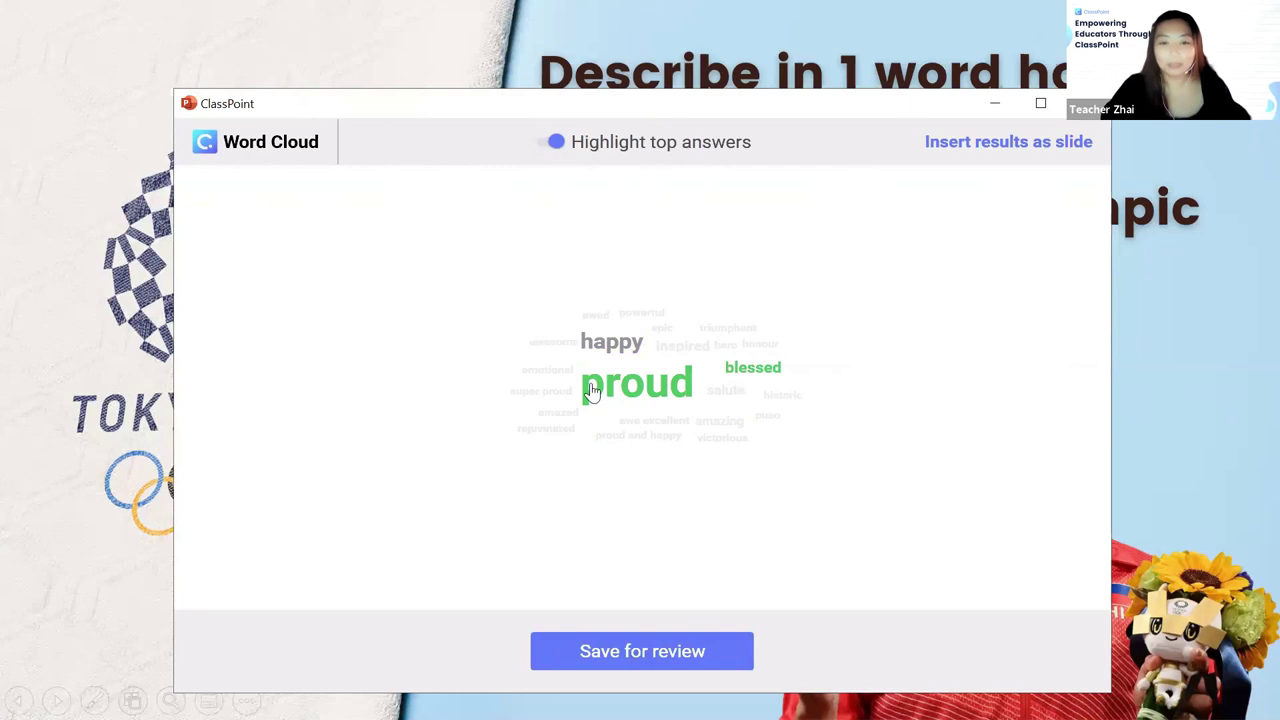
mouse_move(592, 390)
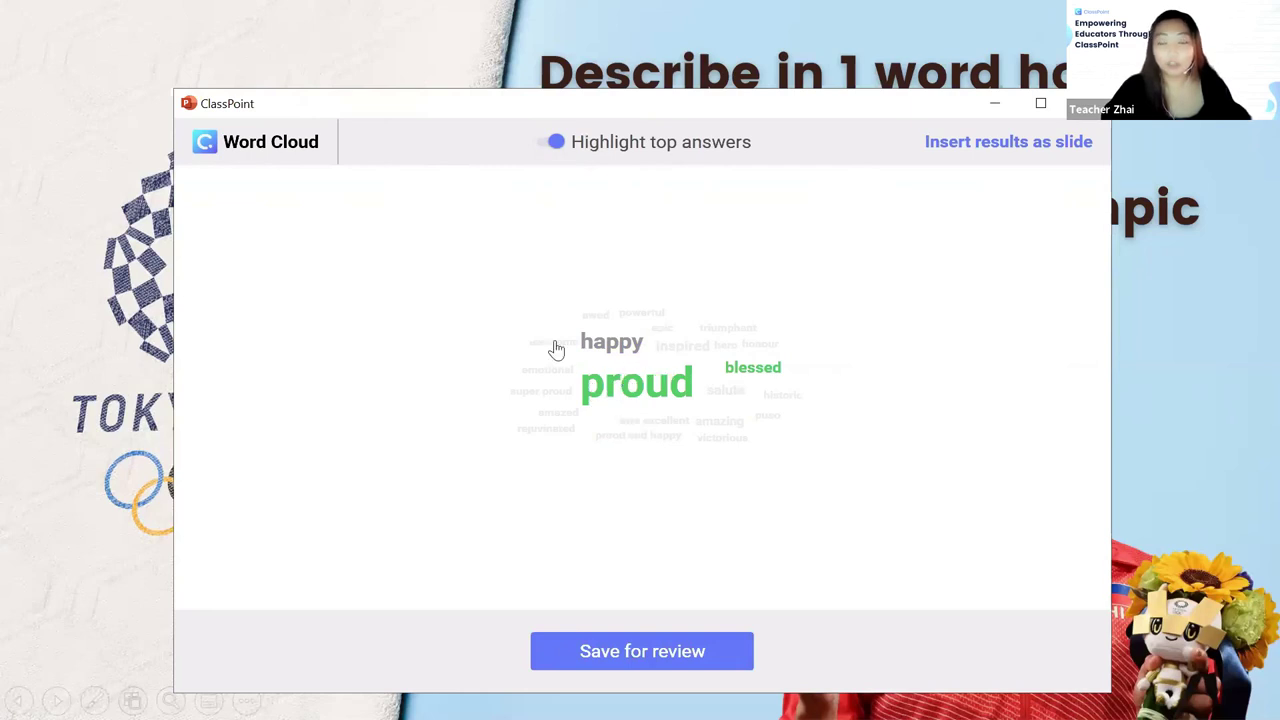
mouse_move(657, 405)
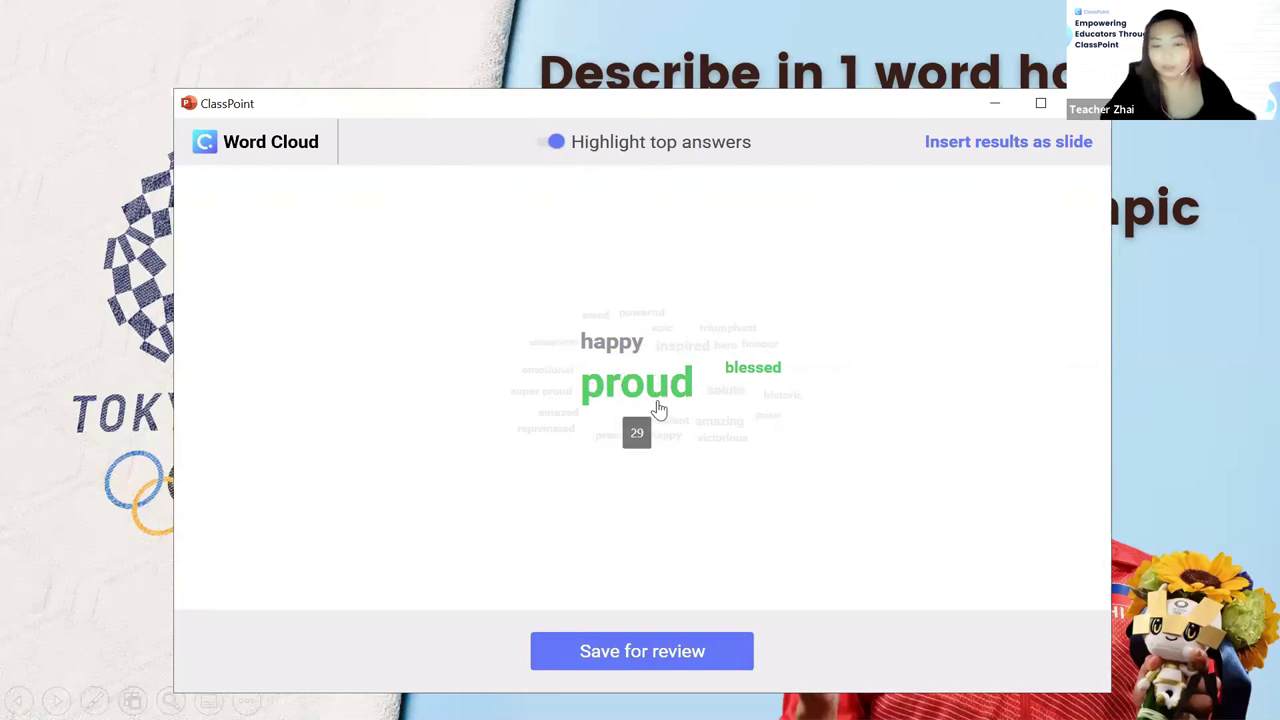